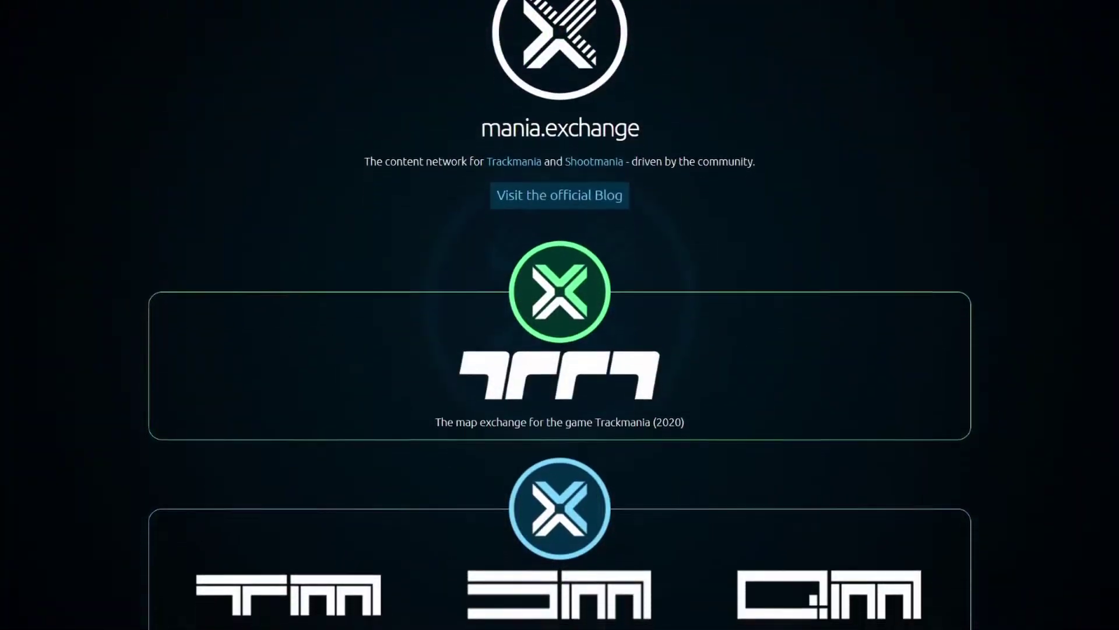
# - Open the Maps > Upload Map page and load the 'Your first map' Stadium file (0:22.902)
pyautogui.scroll(-1, 559, 315)
pyautogui.scroll(-3, 559, 315)
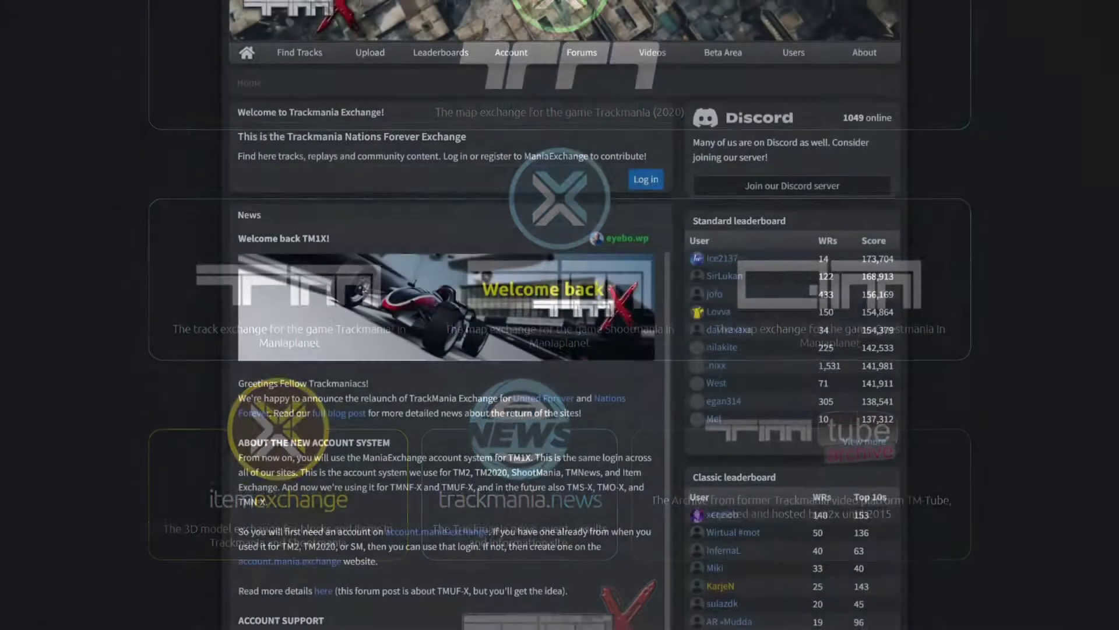
pyautogui.scroll(-5, 559, 315)
pyautogui.scroll(-8, 560, 315)
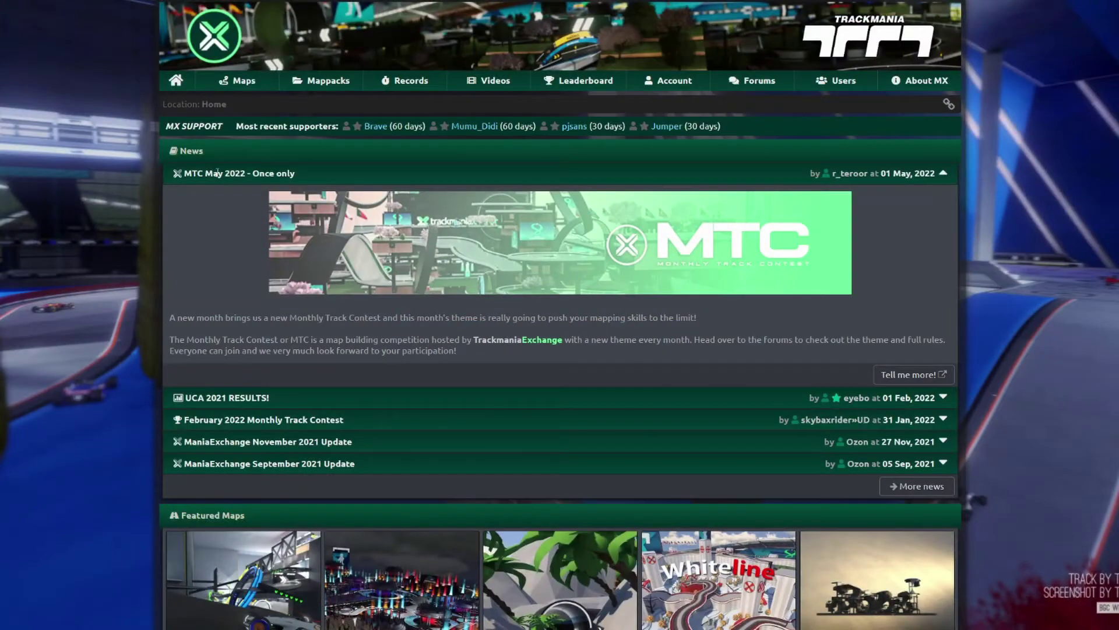
pyautogui.moveTo(210, 79)
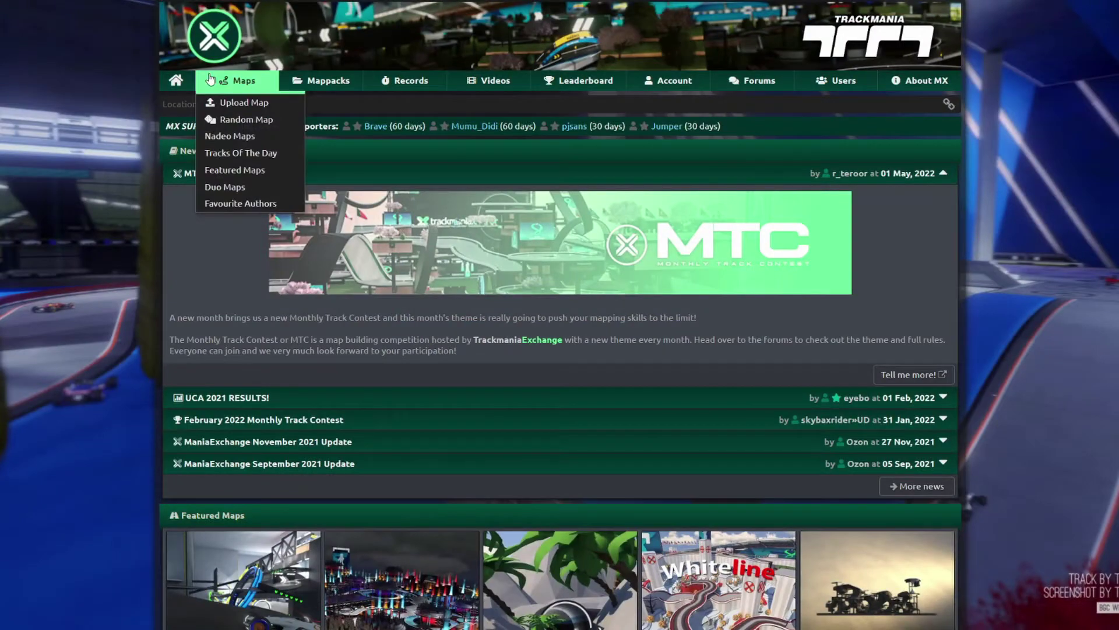
pyautogui.click(296, 103)
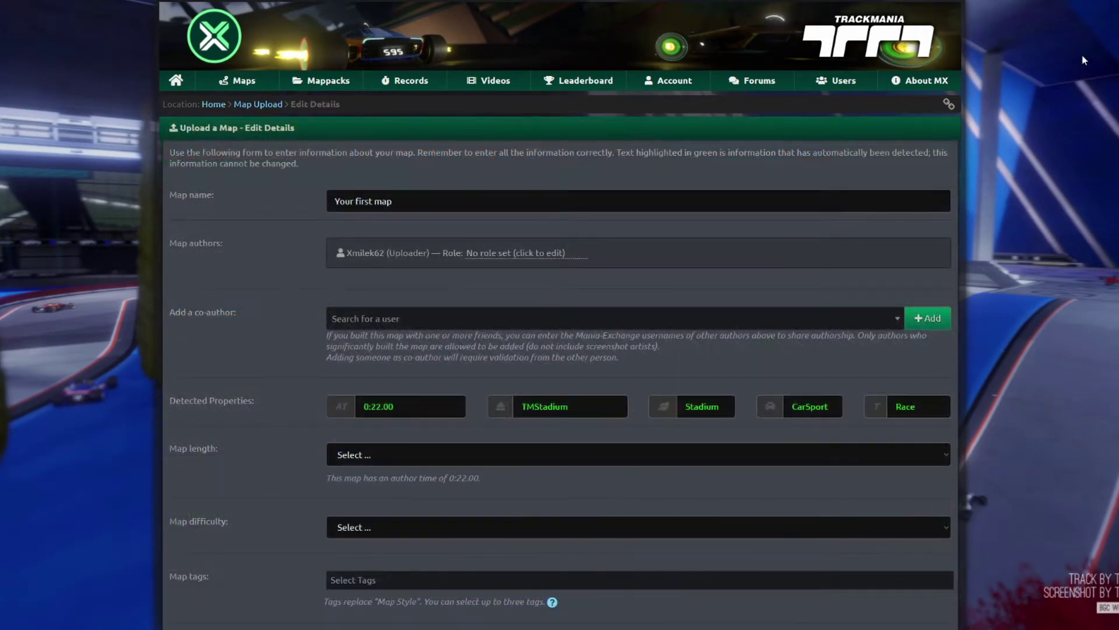
# - Set the map length to 30 secs and the difficulty to Intermediate
pyautogui.scroll(-3, 1084, 60)
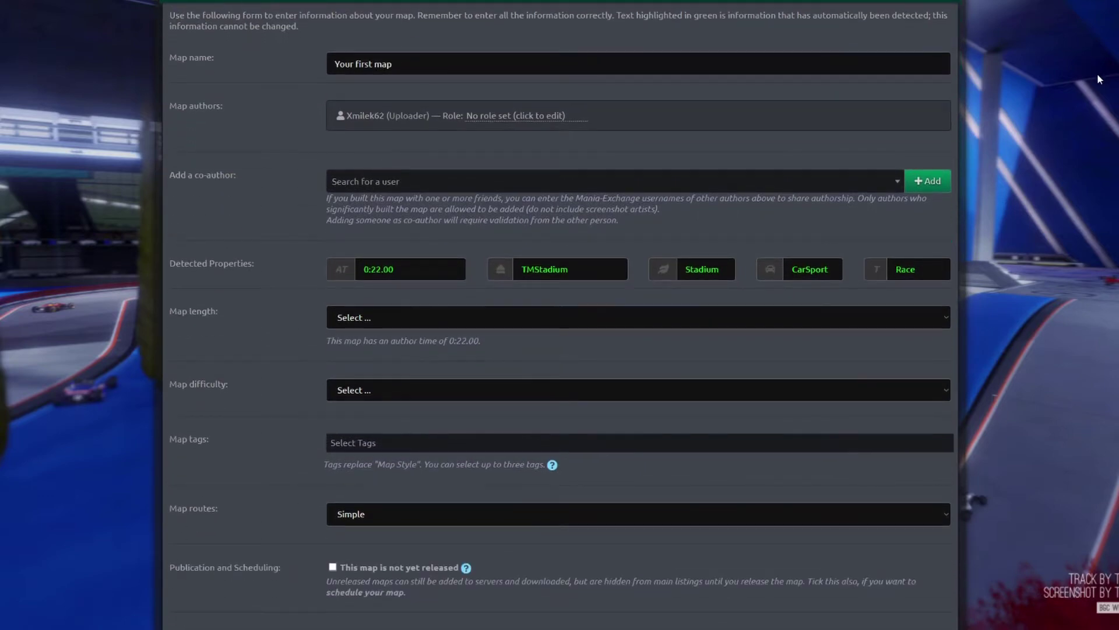
pyautogui.scroll(-2, 1097, 73)
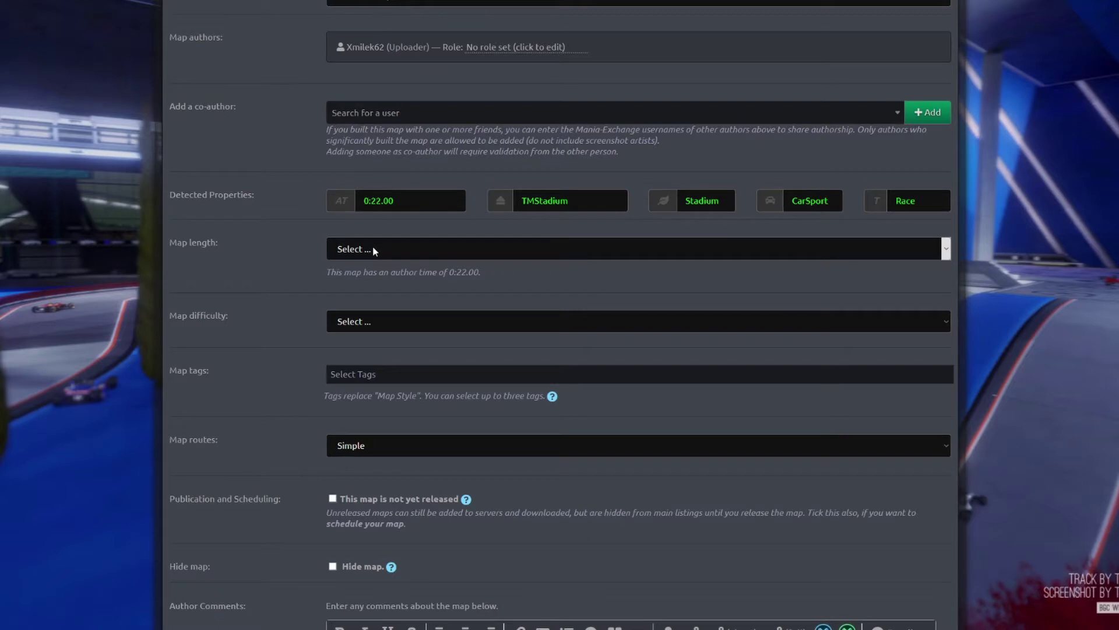
pyautogui.scroll(-2, 376, 248)
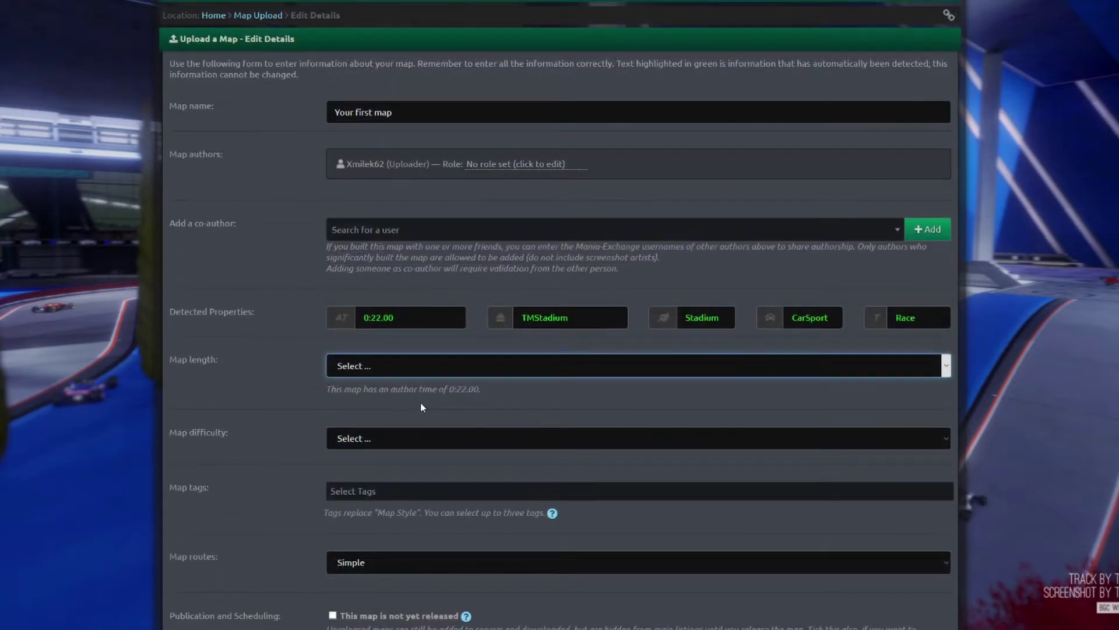
pyautogui.press('Down')
pyautogui.press('Tab')
pyautogui.scroll(-2, 390, 333)
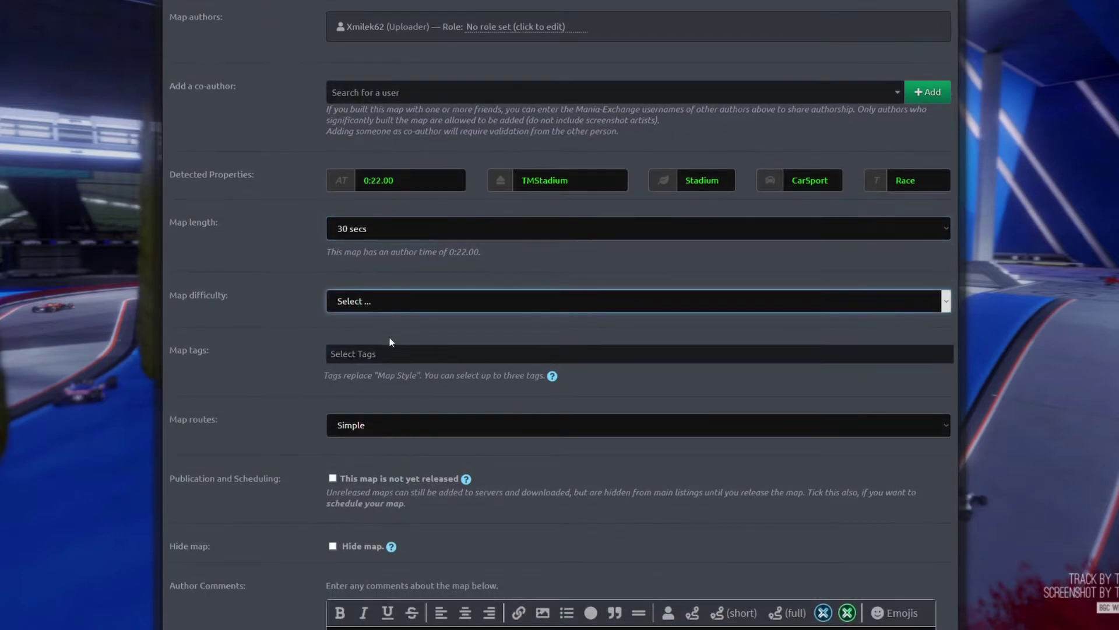
pyautogui.press('Down')
pyautogui.press('Down')
pyautogui.press('Tab')
pyautogui.scroll(-1, 388, 340)
# - Tag the map as Ice, write an author comment about the icy map, and submit it
pyautogui.click(410, 292)
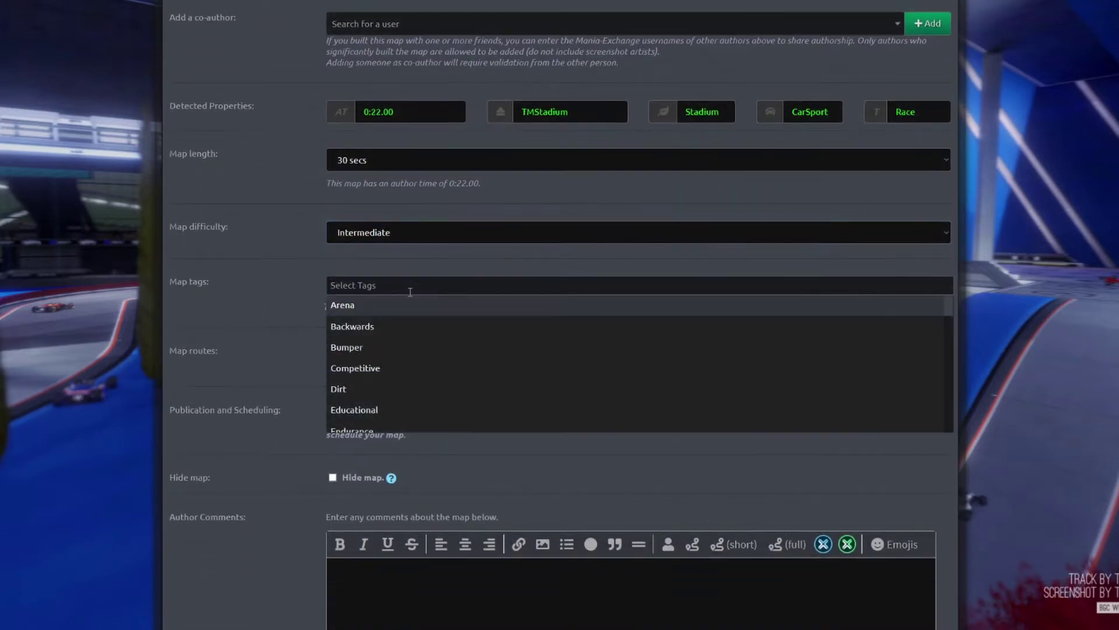
pyautogui.moveTo(947, 305); pyautogui.dragTo(943, 428)
pyautogui.click(385, 362)
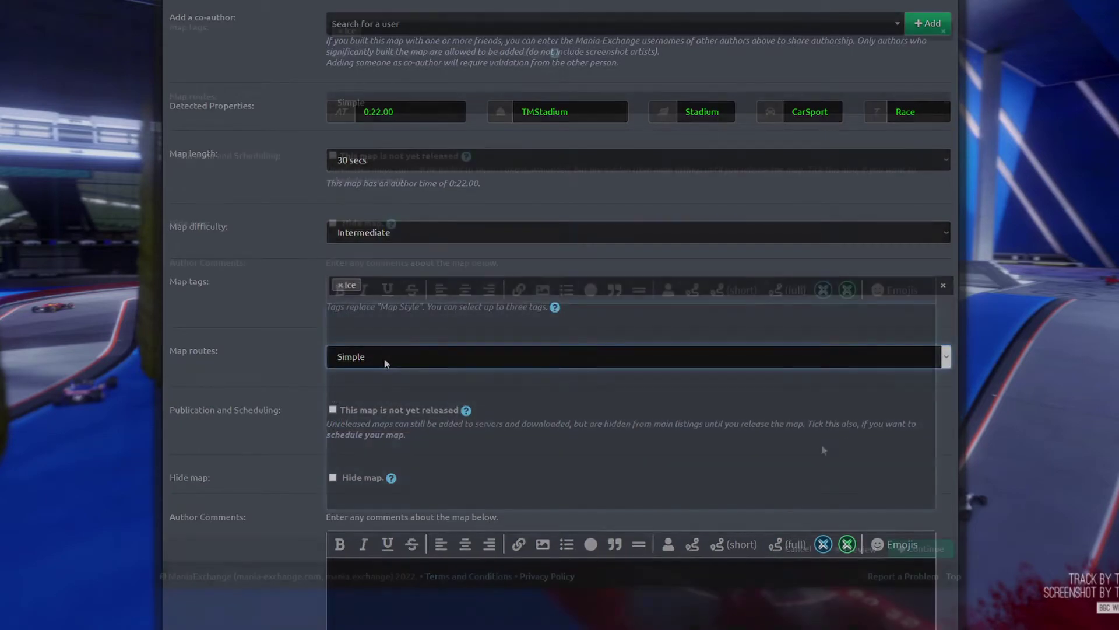
pyautogui.scroll(-4, 641, 379)
pyautogui.click(927, 332)
pyautogui.write('D')
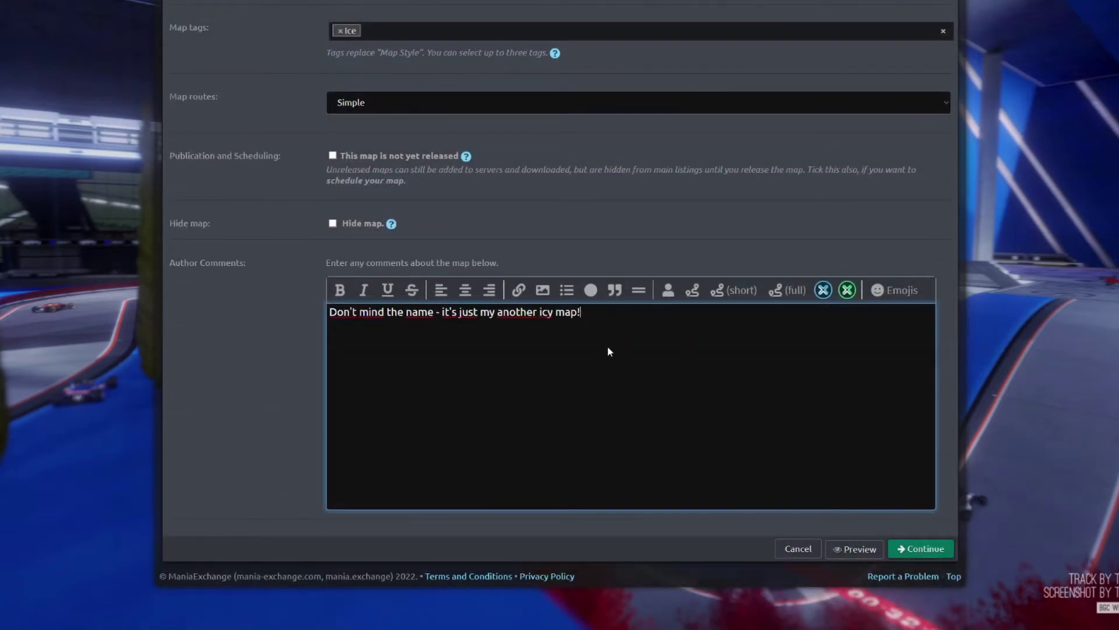
pyautogui.scroll(10, 610, 351)
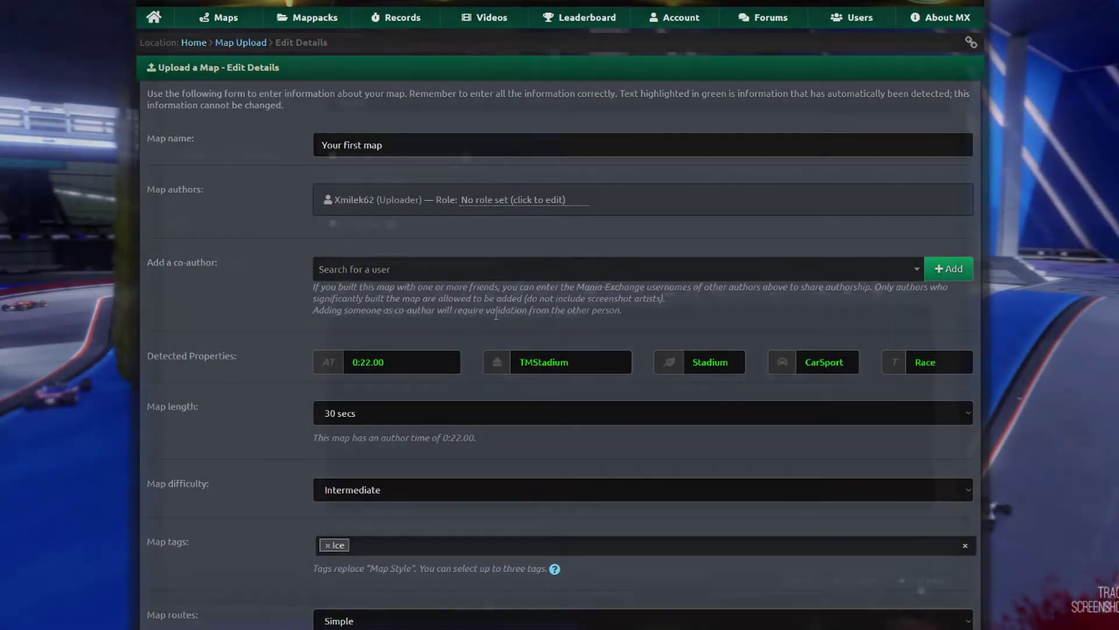
pyautogui.scroll(-10, 496, 315)
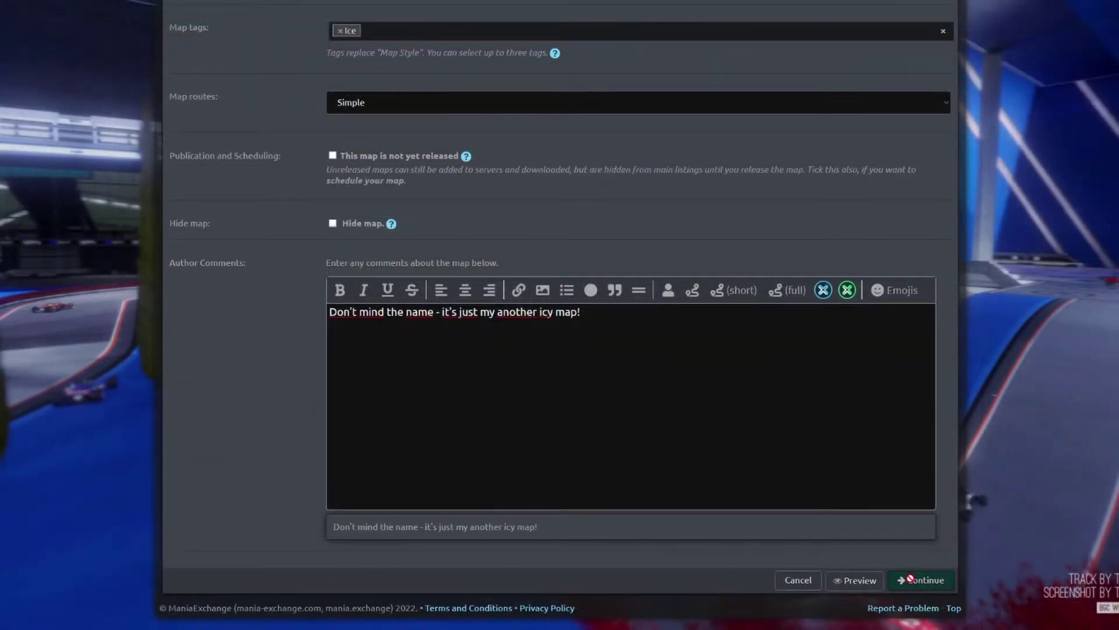
pyautogui.click(910, 578)
# - Scroll through the published 'Your first map' page to review it
pyautogui.scroll(-2, 1016, 422)
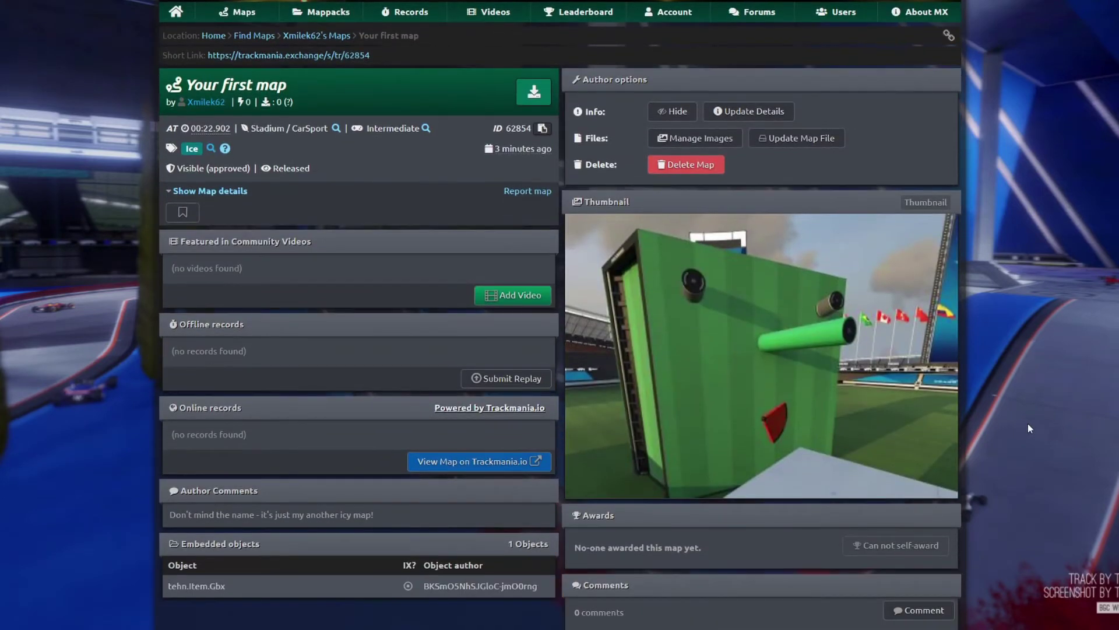
pyautogui.scroll(-2, 1047, 422)
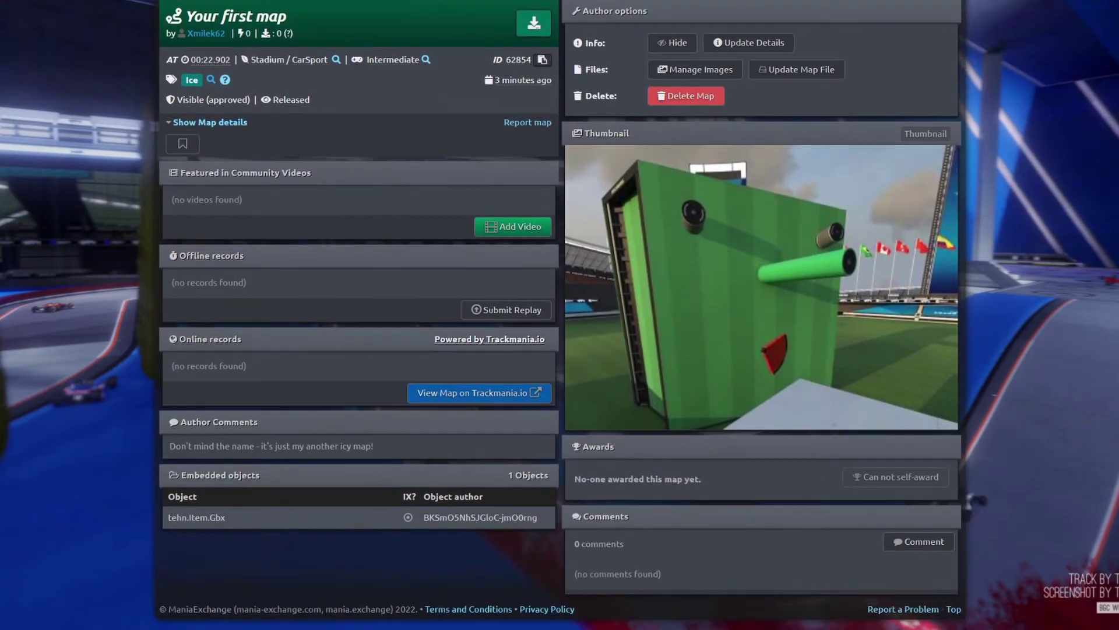
pyautogui.scroll(1, 560, 314)
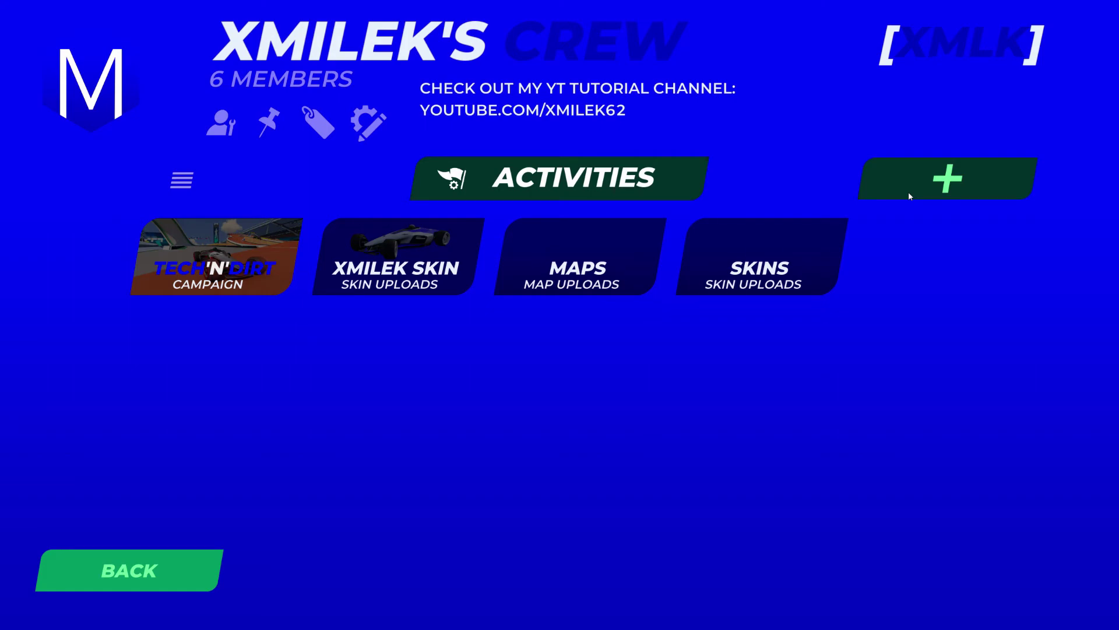
# - Create a new Map Uploads club activity named 'My maps'
pyautogui.click(908, 196)
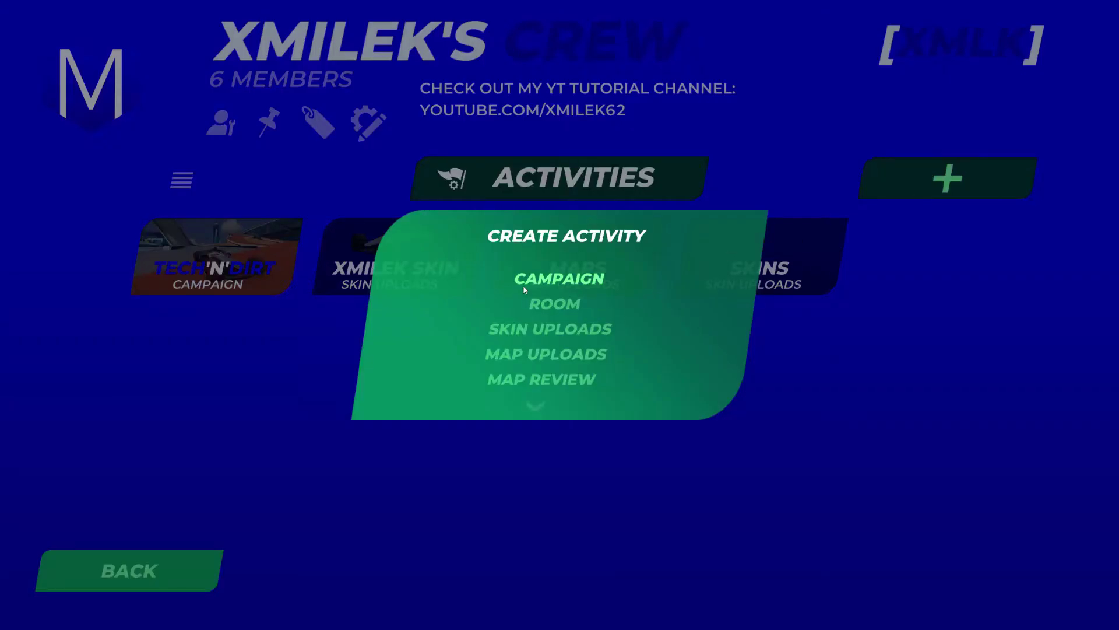
pyautogui.click(548, 355)
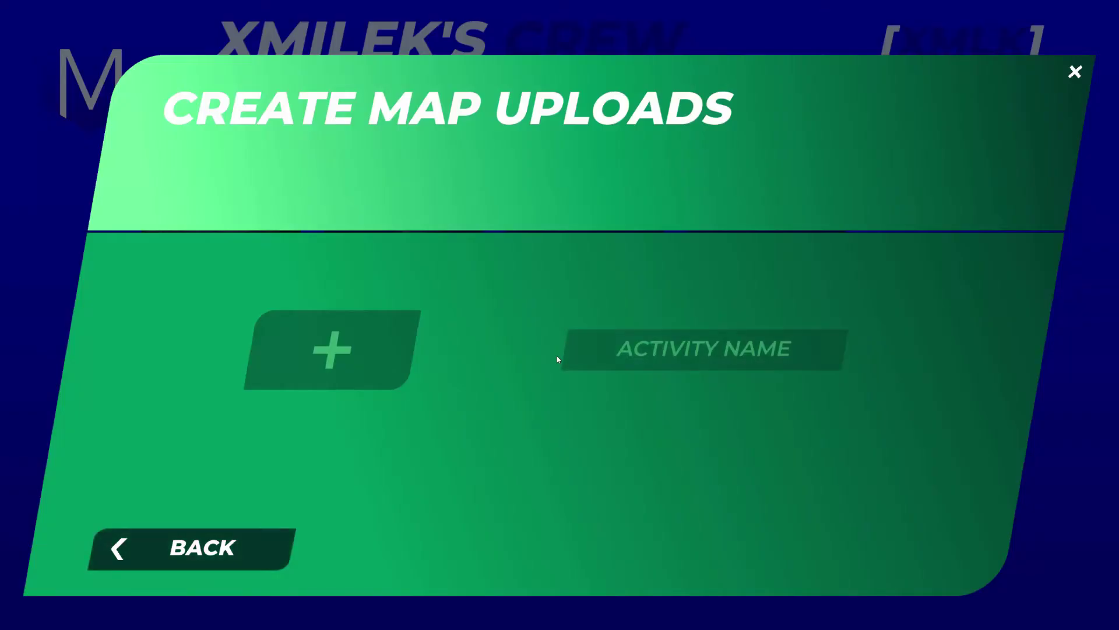
pyautogui.click(656, 354)
pyautogui.write('My maps')
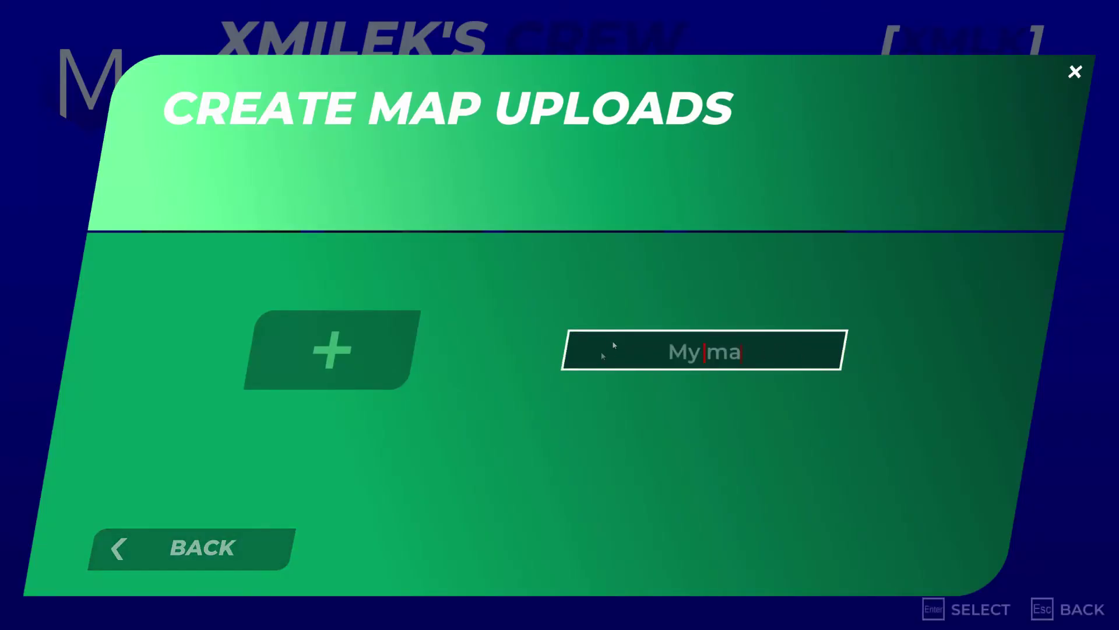
pyautogui.click(582, 397)
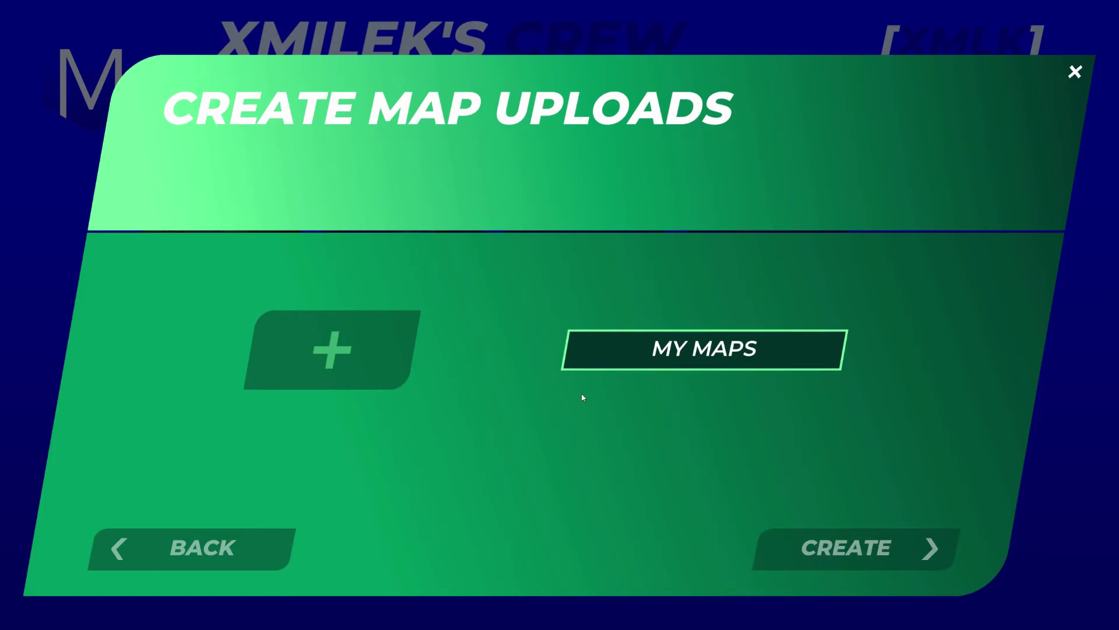
pyautogui.click(857, 551)
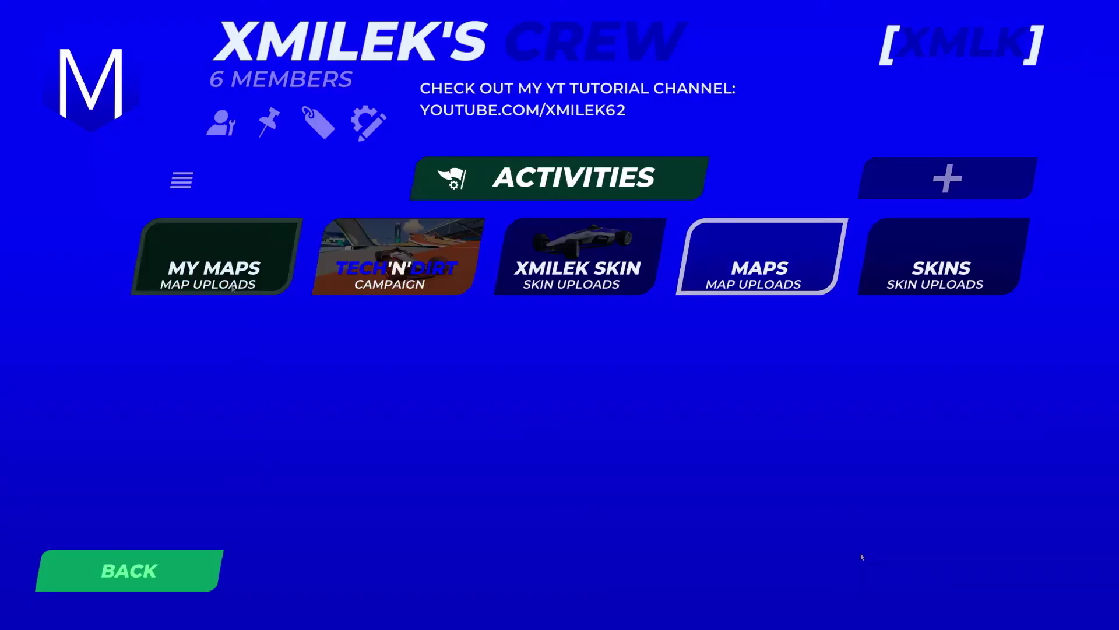
# - Upload 'Your First Map' into the MY MAPS activity and return to the activities list
pyautogui.click(231, 285)
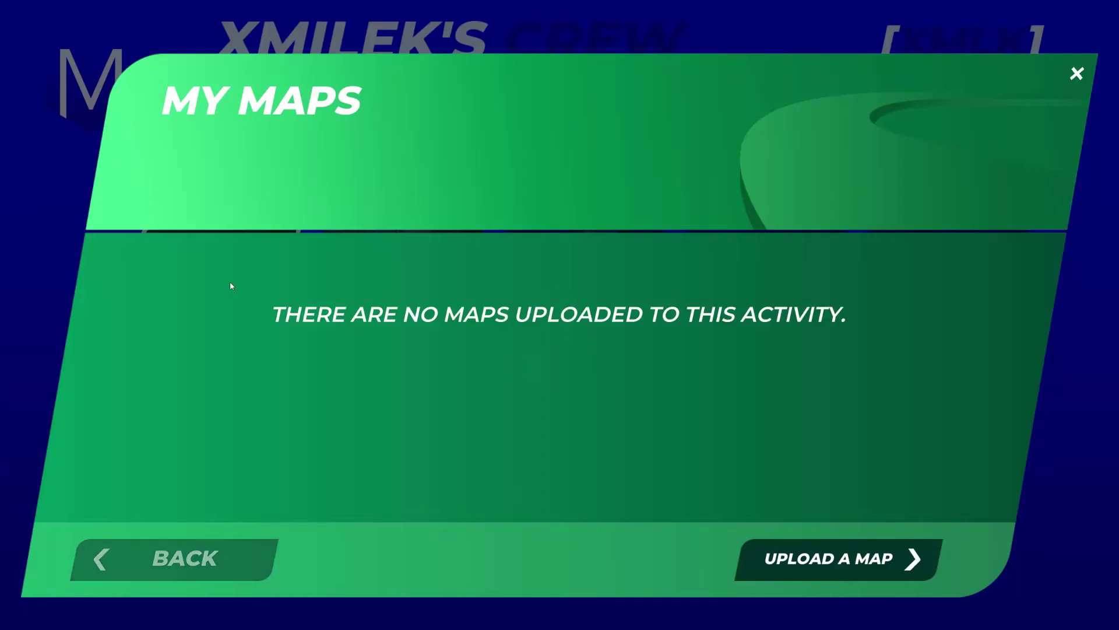
pyautogui.click(810, 544)
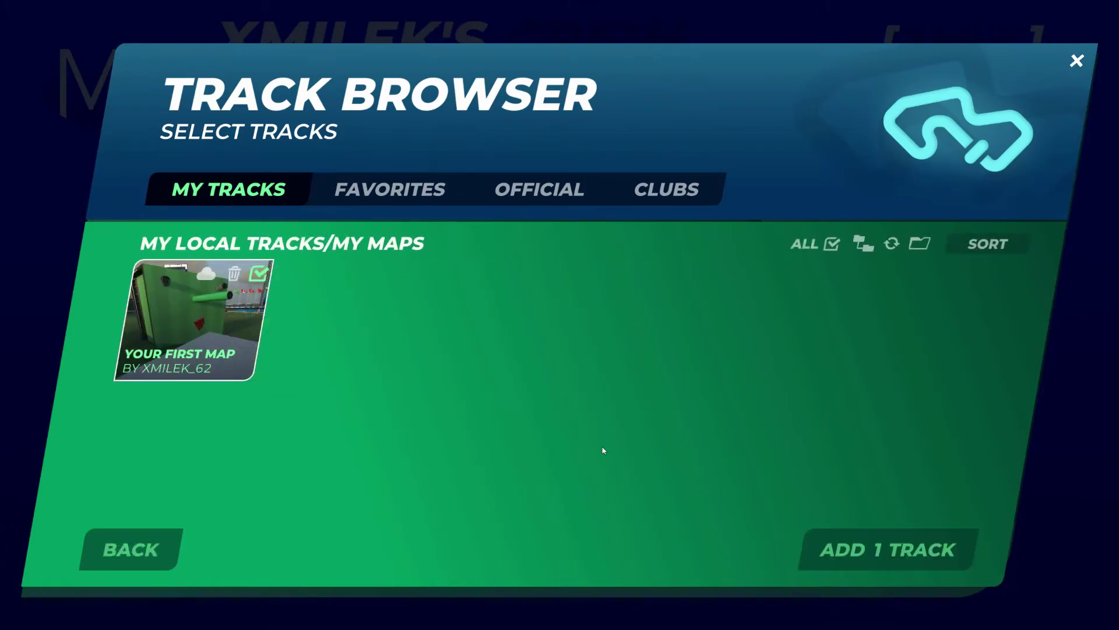
pyautogui.click(875, 543)
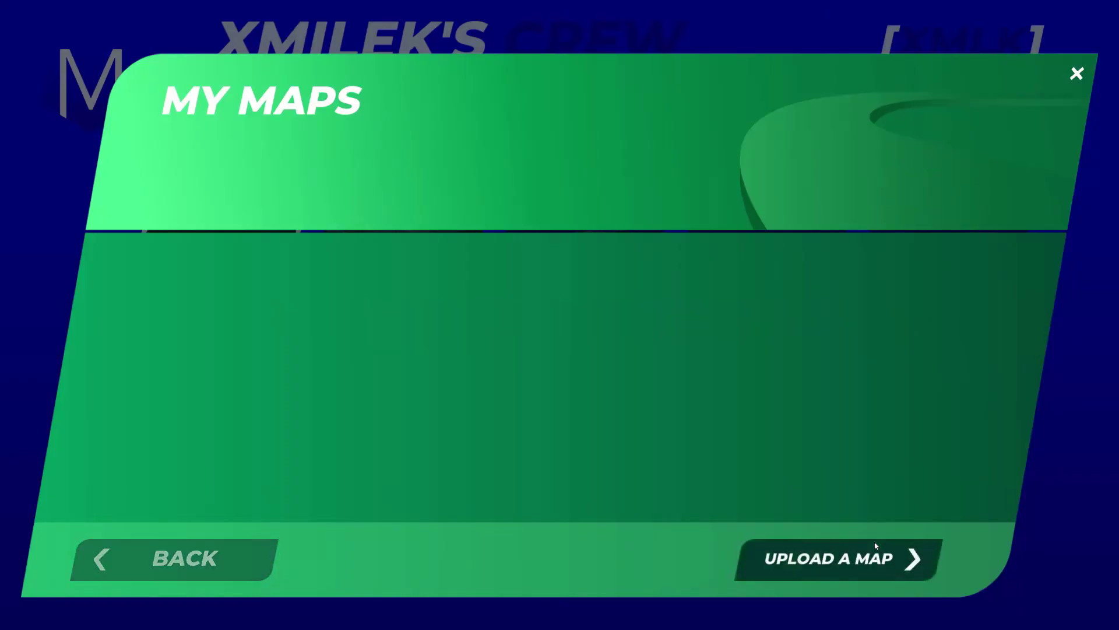
pyautogui.click(177, 562)
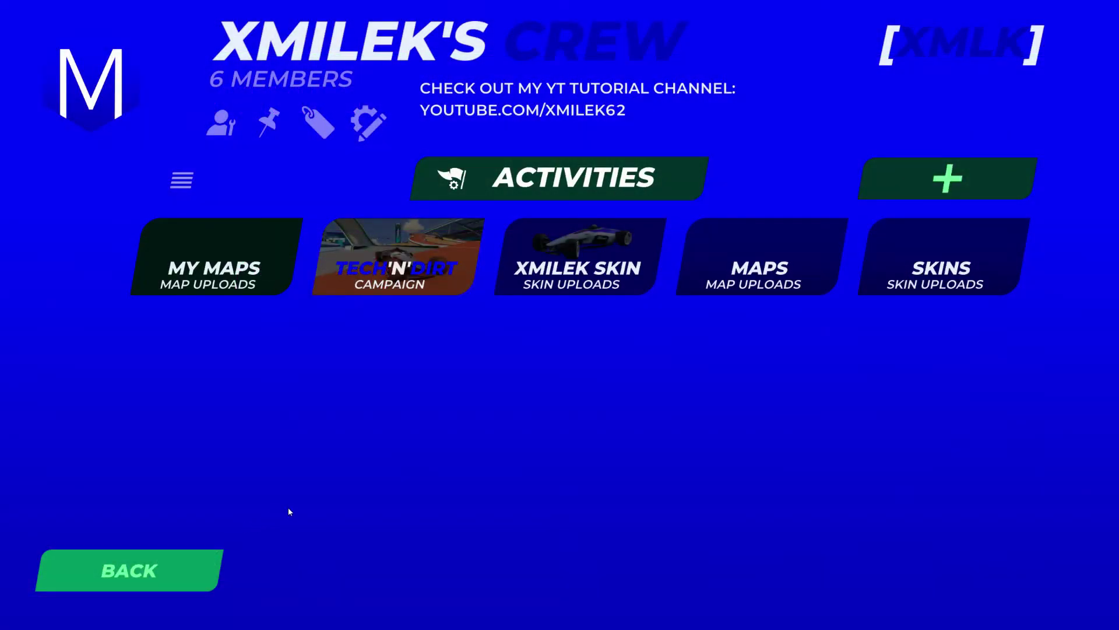
# - Create a campaign named 'MY MAPS' and add 'Your First Map' to its first slot
pyautogui.click(969, 172)
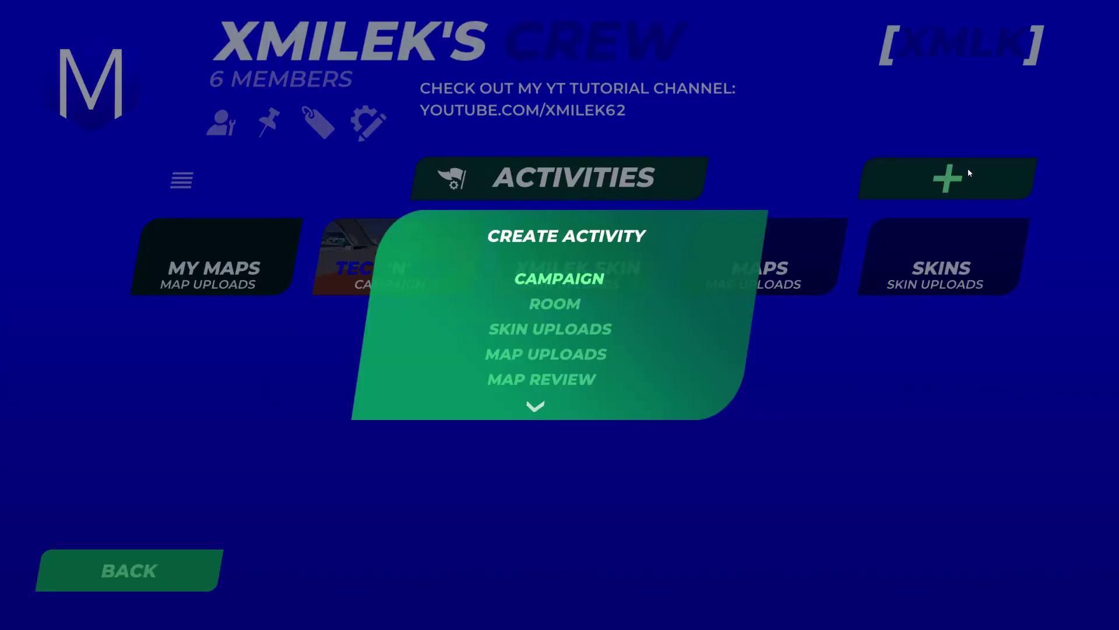
pyautogui.click(604, 278)
pyautogui.click(414, 104)
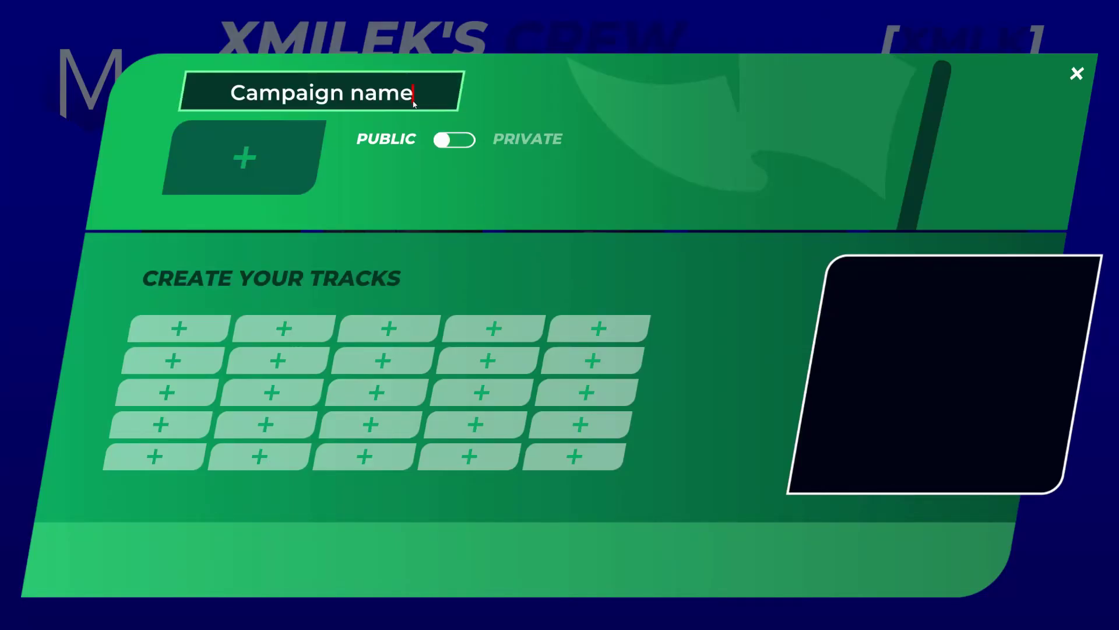
pyautogui.hotkey('ctrl', 'a')
pyautogui.press('BackSpace')
pyautogui.write('MY')
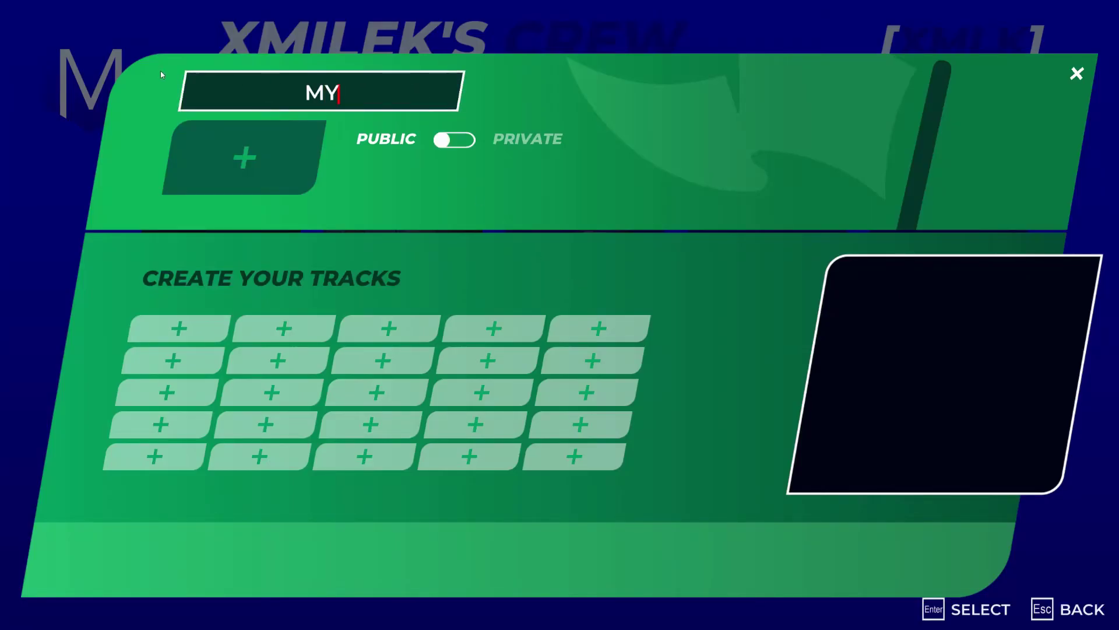
pyautogui.write(' MAPS')
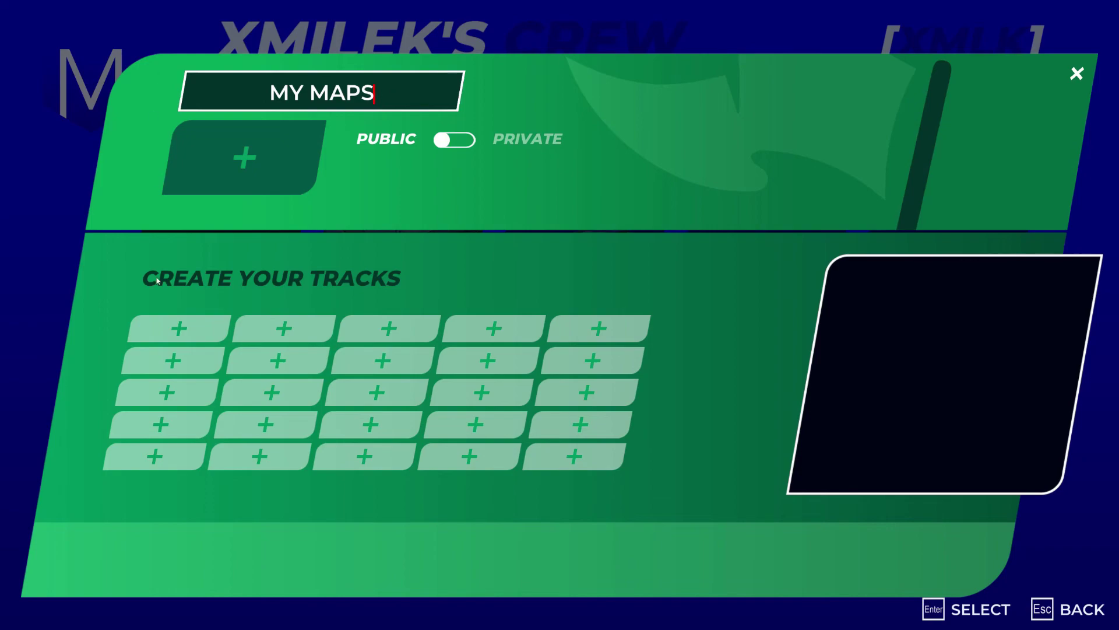
pyautogui.press('Return')
pyautogui.click(165, 324)
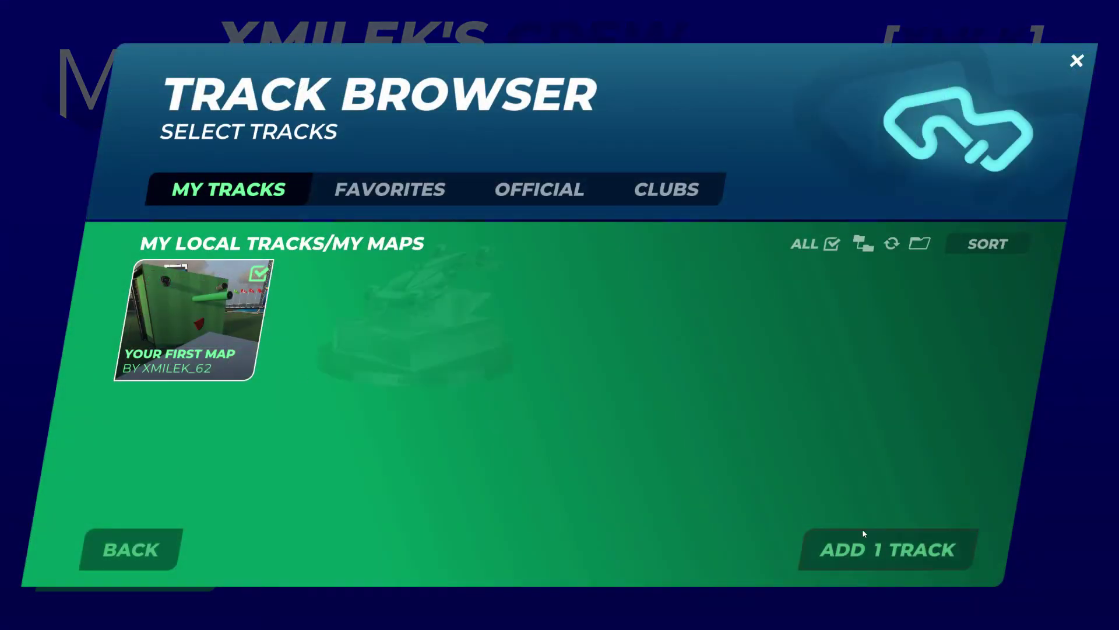
pyautogui.click(864, 533)
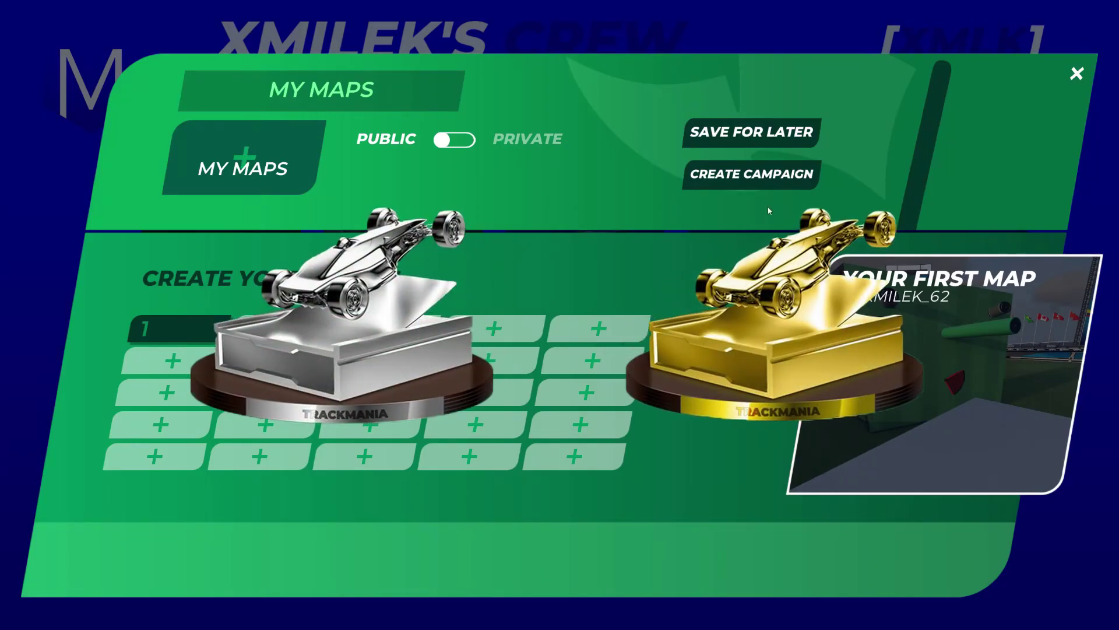